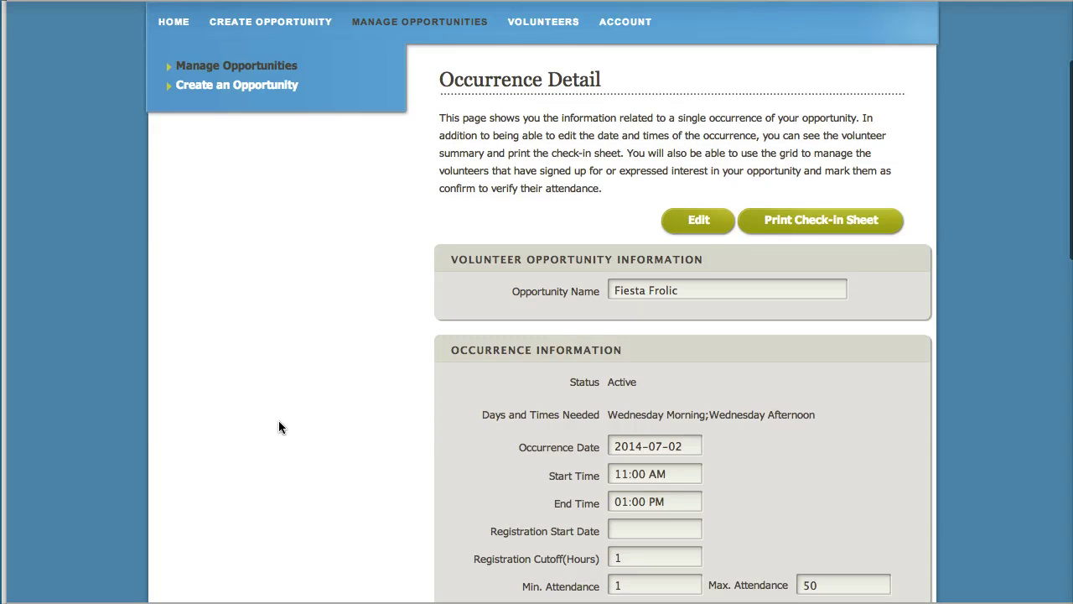
# Step: Mark the first, second, fourth and fifth confirmed volunteers of the Fiesta Frolic occurrence as attended
pyautogui.scroll(2, 279, 421)
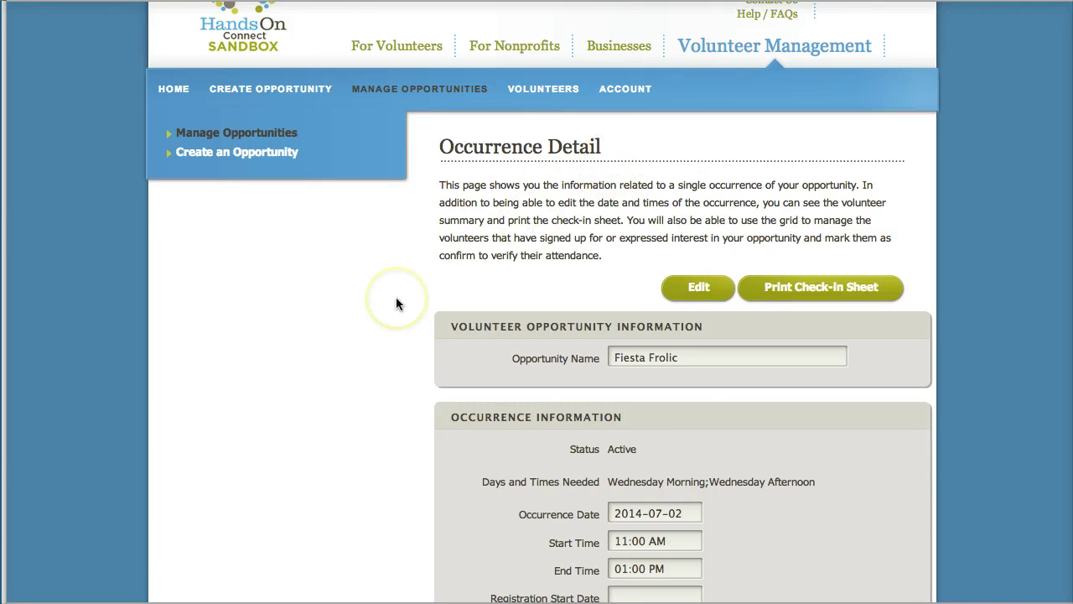
pyautogui.scroll(3, 398, 303)
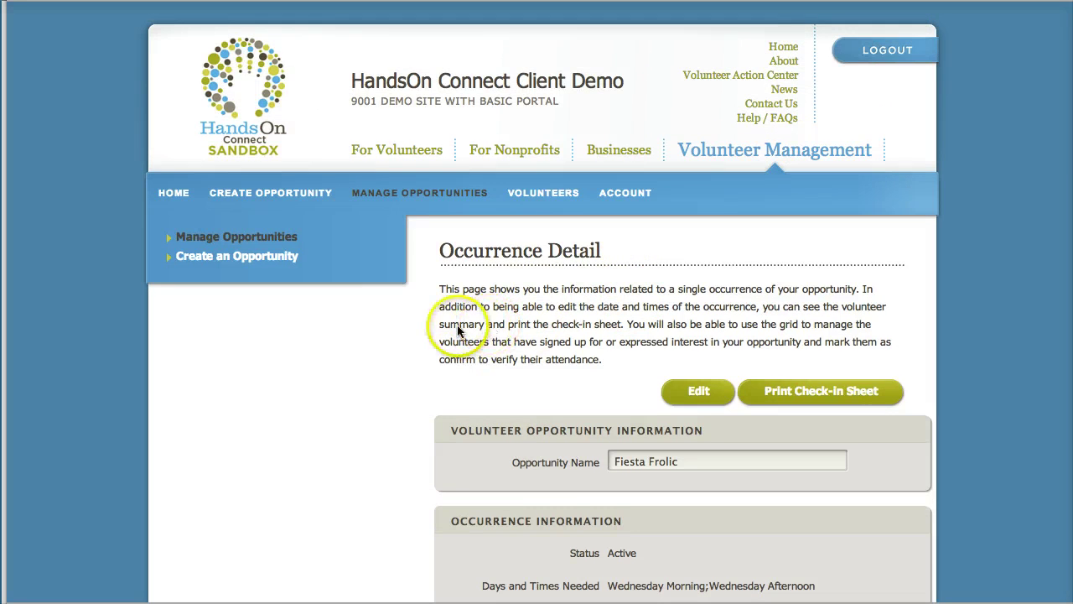
pyautogui.scroll(-2, 412, 341)
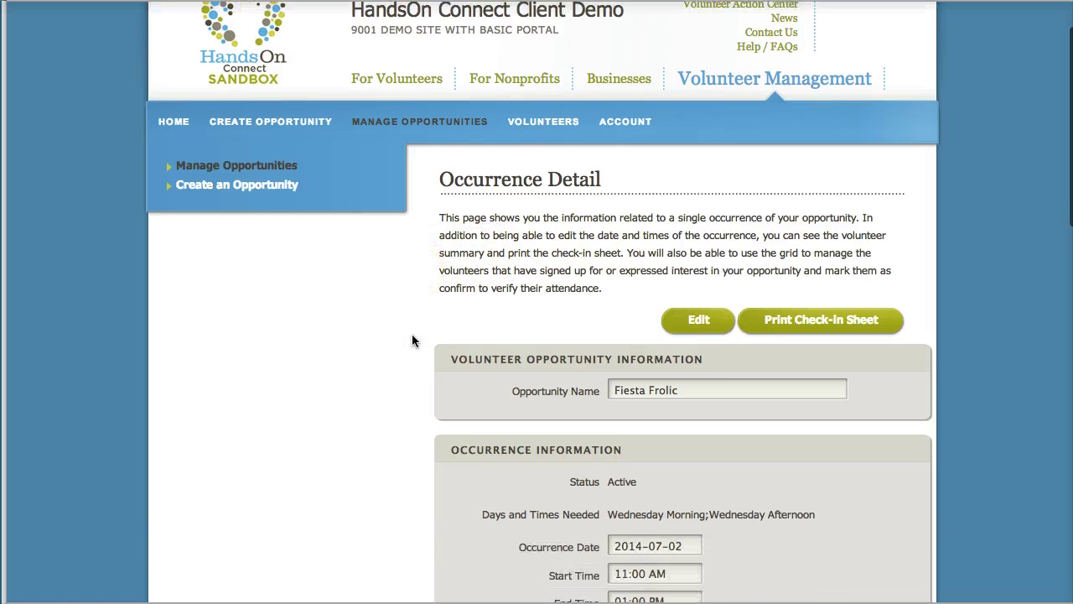
pyautogui.scroll(-12, 411, 340)
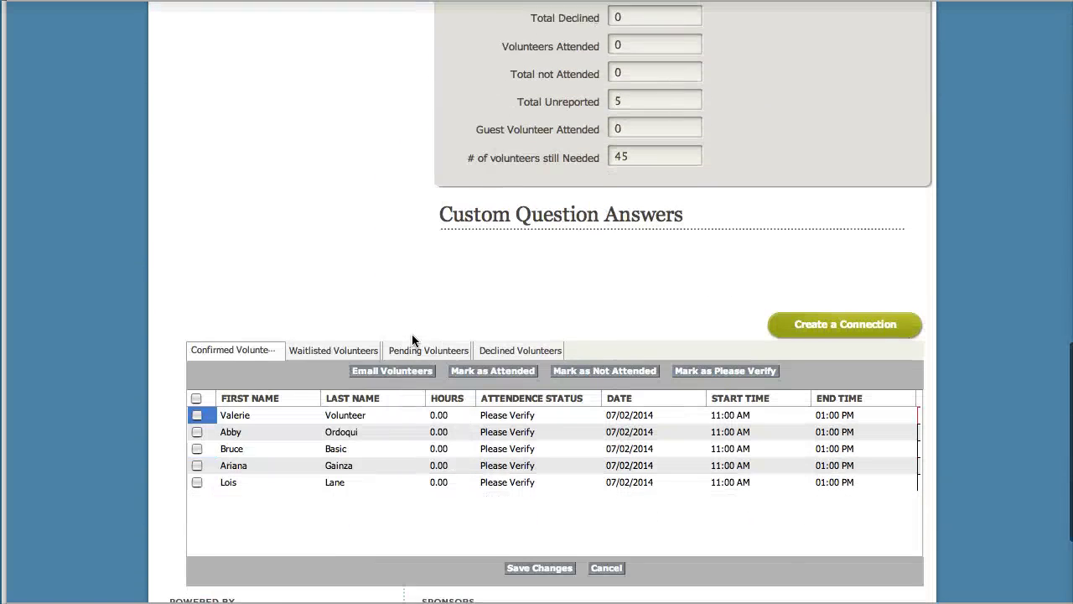
pyautogui.scroll(-2, 412, 341)
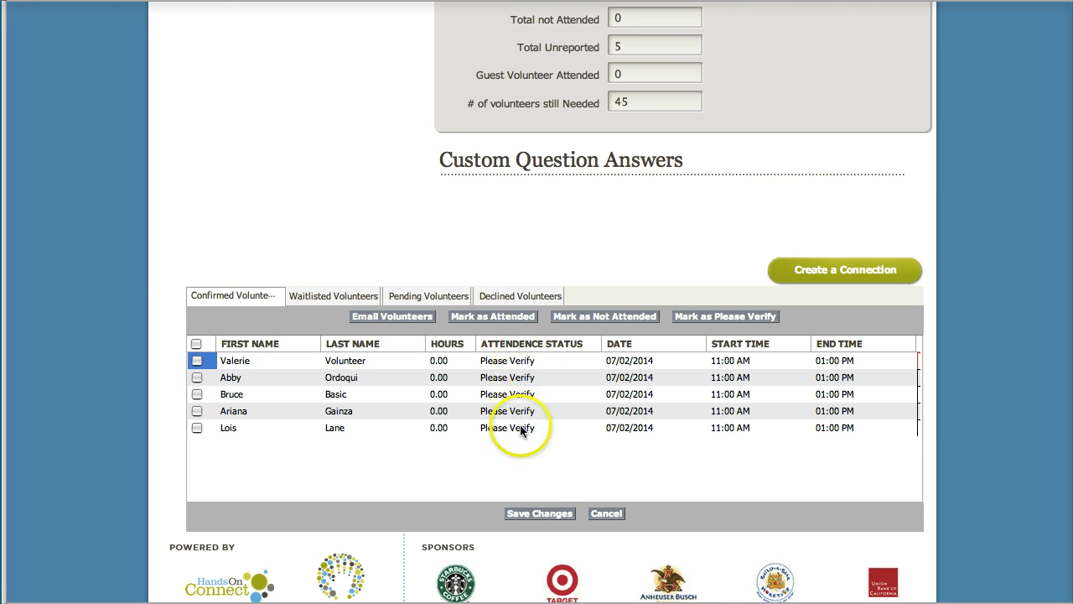
pyautogui.click(197, 362)
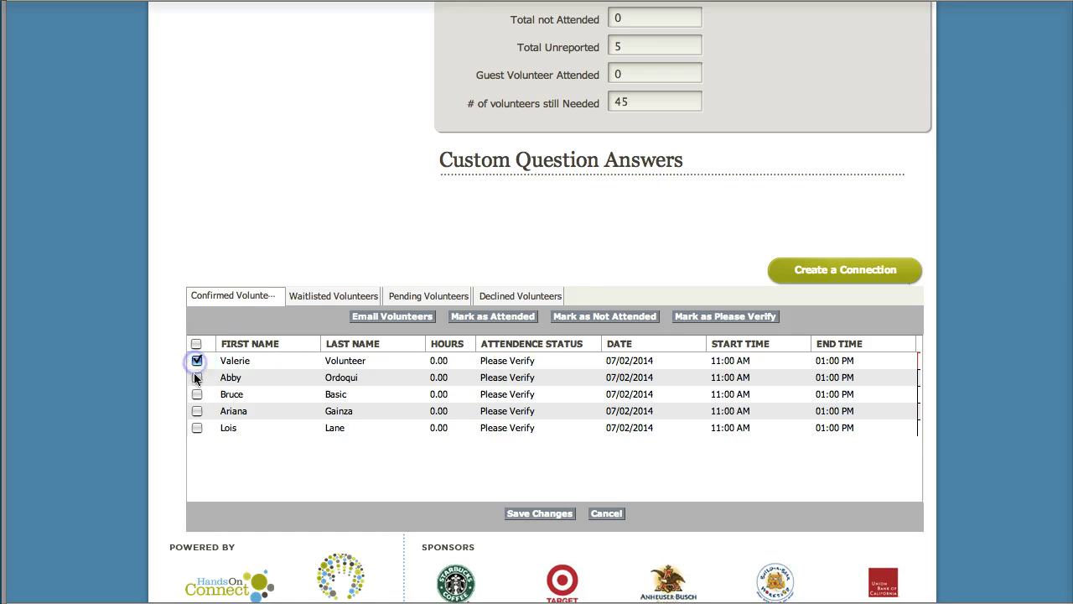
pyautogui.click(197, 378)
pyautogui.click(197, 411)
pyautogui.click(196, 430)
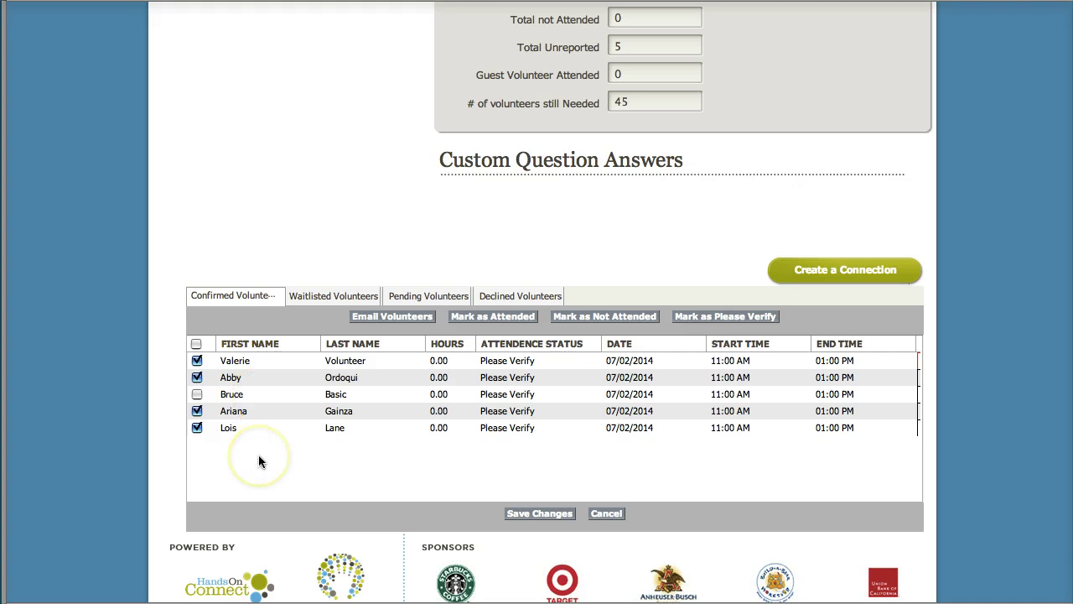
pyautogui.click(502, 323)
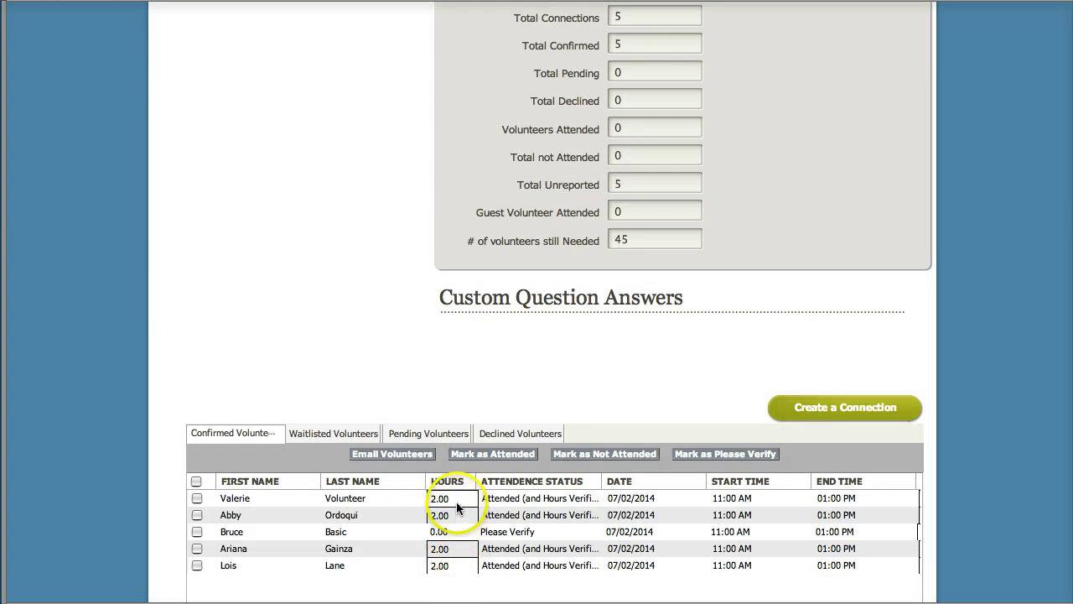
# Step: Mark the third confirmed volunteer of the Fiesta Frolic occurrence as not attended
pyautogui.scroll(-3, 177, 499)
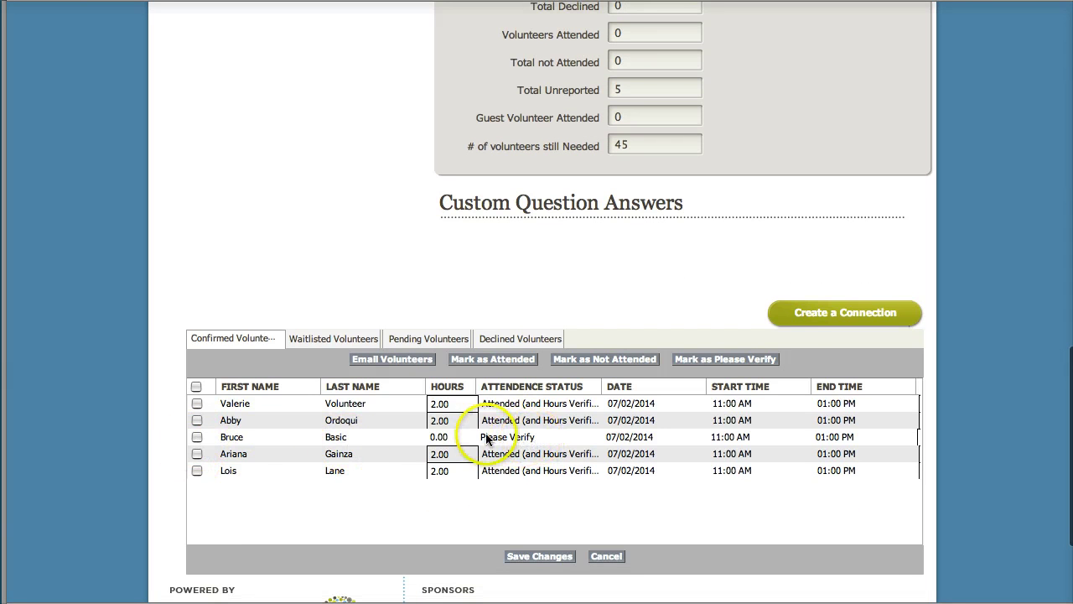
pyautogui.click(196, 437)
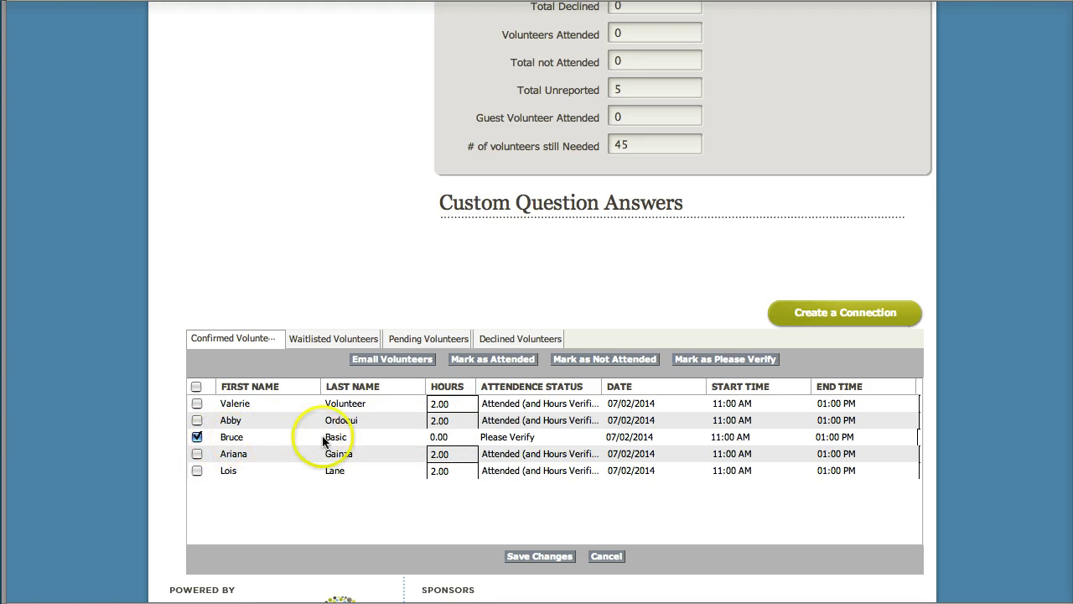
pyautogui.click(601, 362)
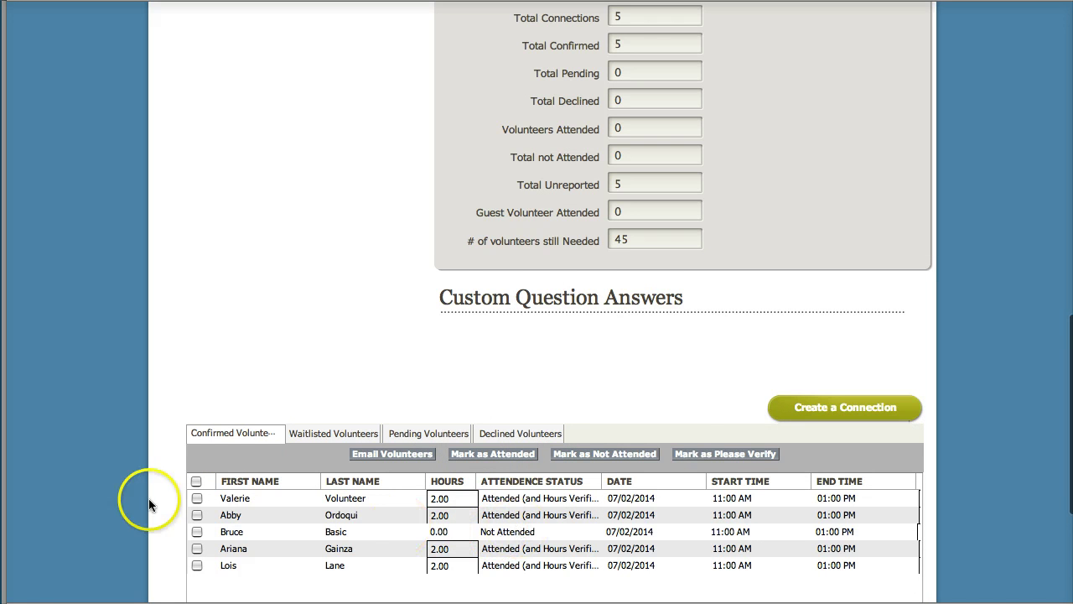
# Step: Set the first confirmed volunteer's hours to 2.5 and save the changes
pyautogui.scroll(-3, 73, 505)
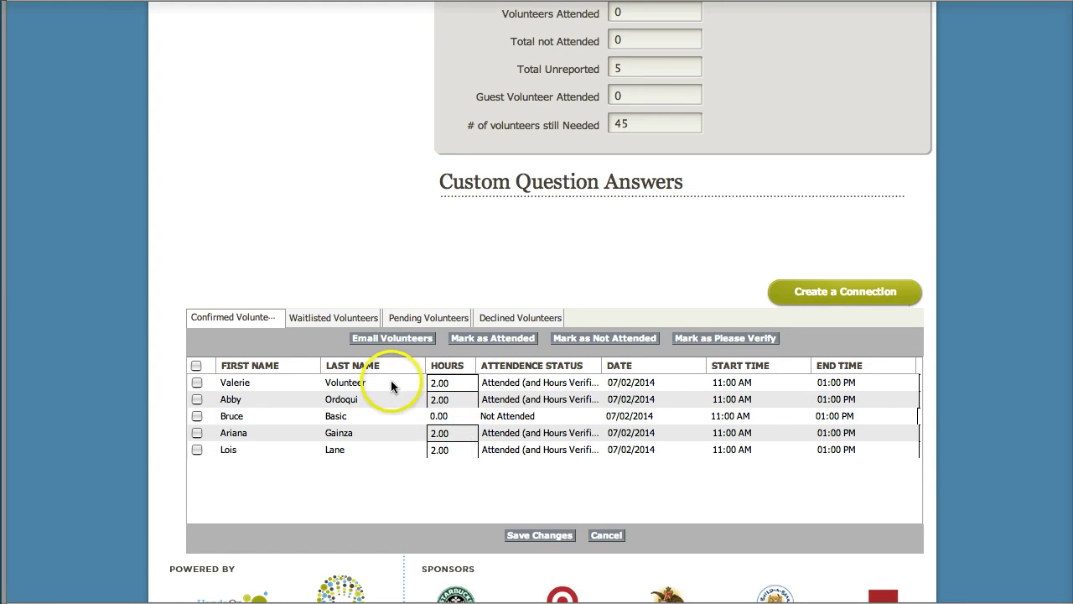
pyautogui.click(450, 384)
pyautogui.click(451, 396)
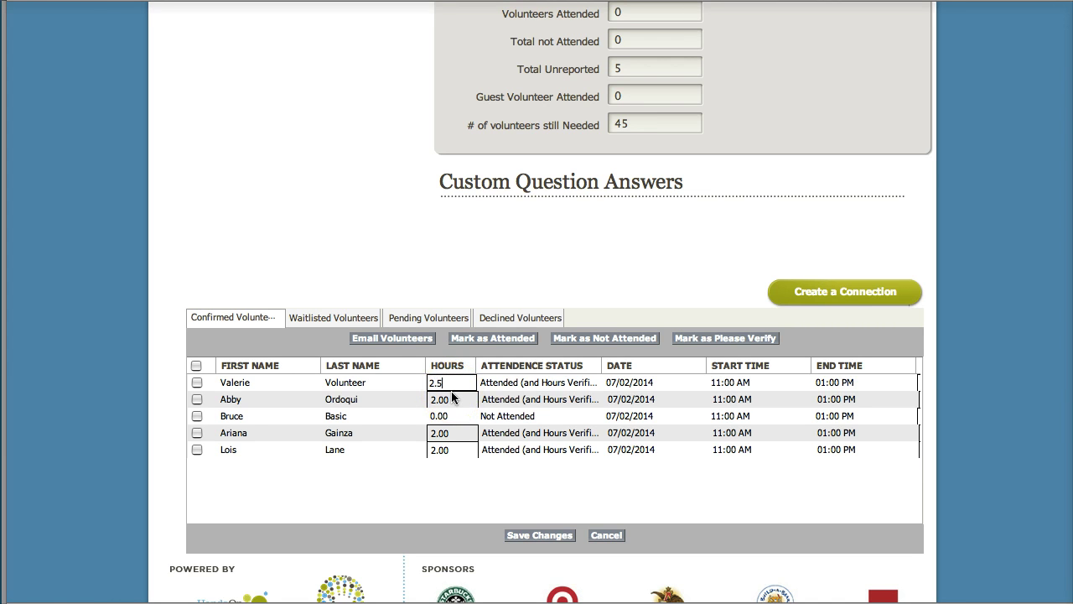
pyautogui.press('Tab')
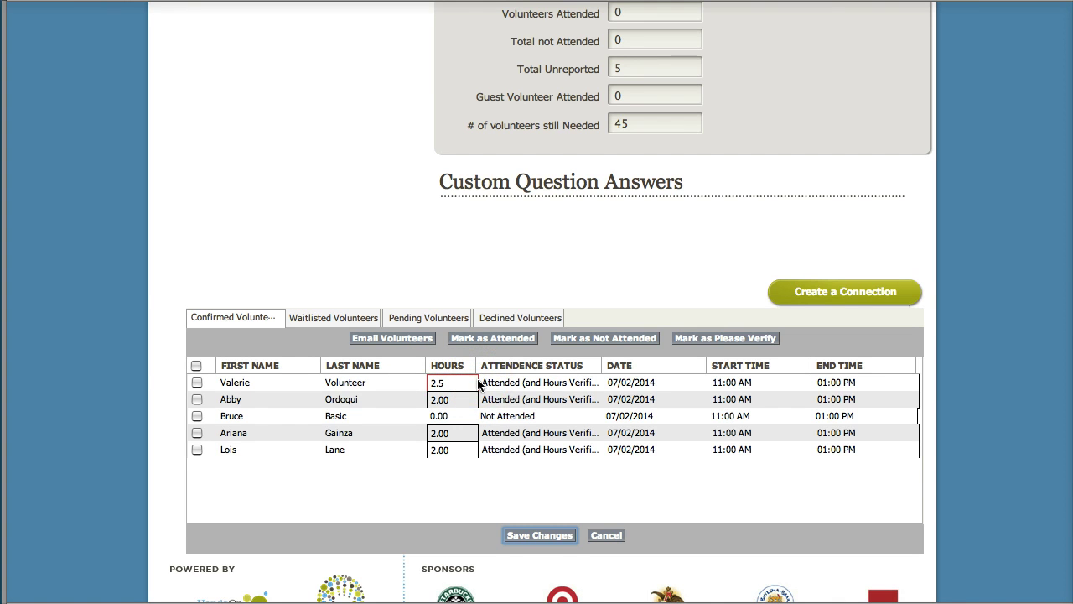
pyautogui.click(541, 537)
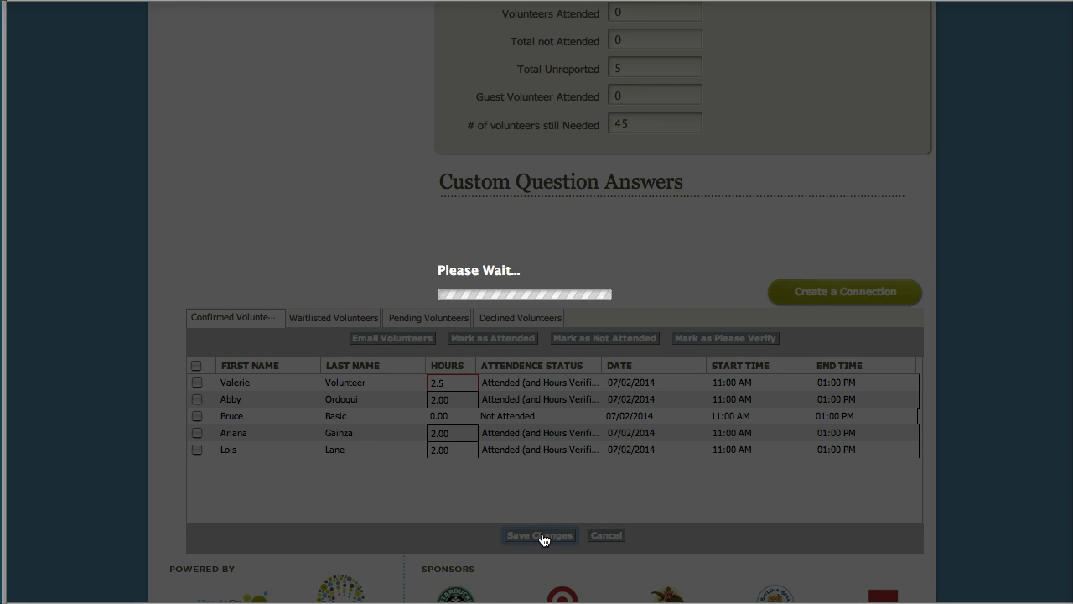
pyautogui.click(536, 536)
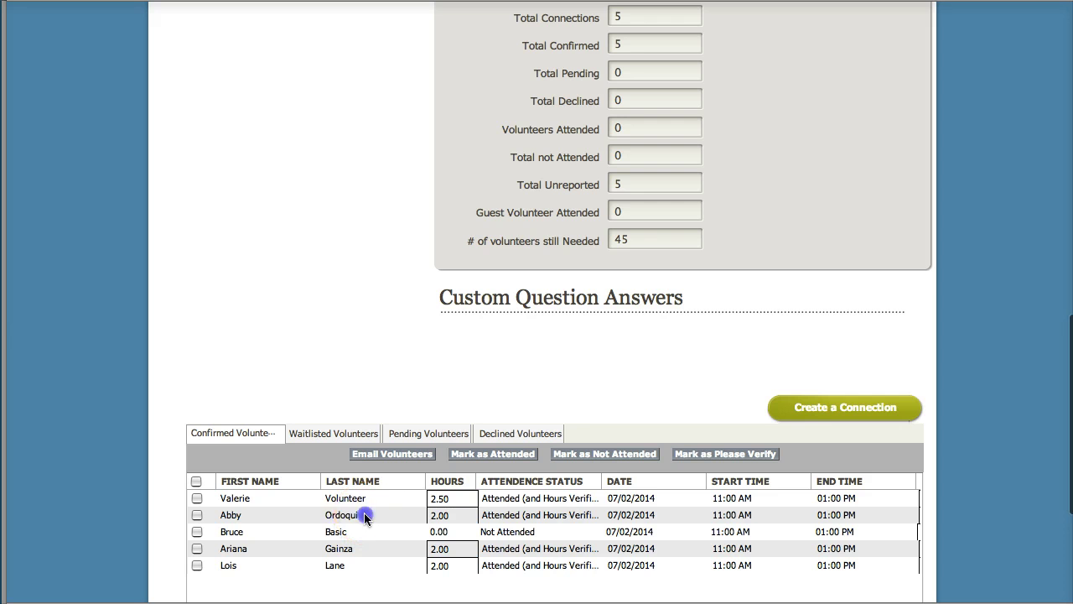
# Step: Set the second confirmed volunteer's guest volunteer count to 1 and save the changes
pyautogui.click(421, 518)
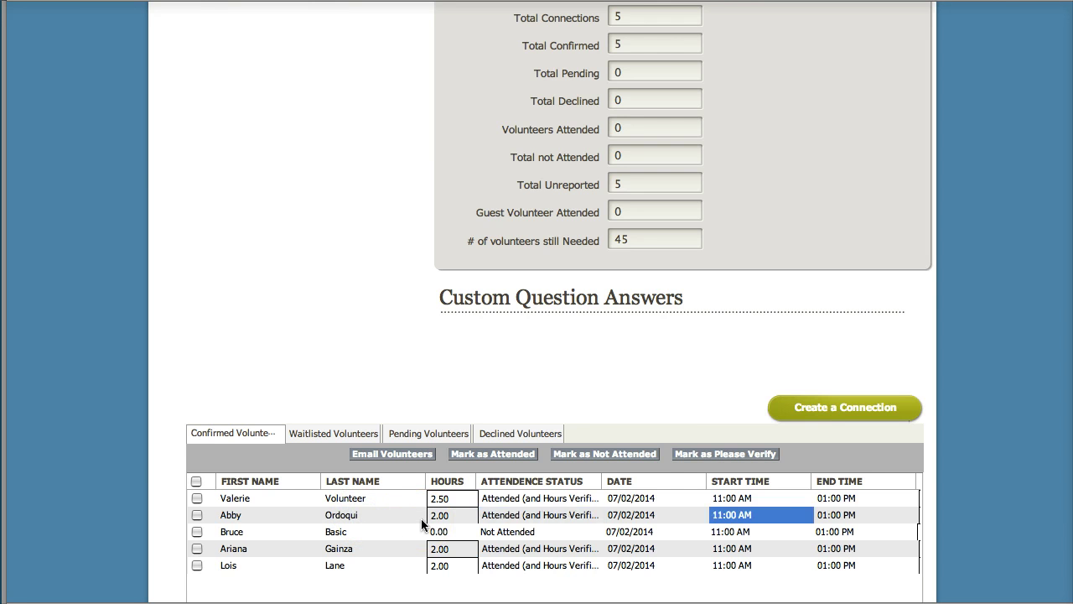
pyautogui.press('Right')
pyautogui.press('Right')
pyautogui.press('Right')
pyautogui.press('Right')
pyautogui.press('Left')
pyautogui.press('Left')
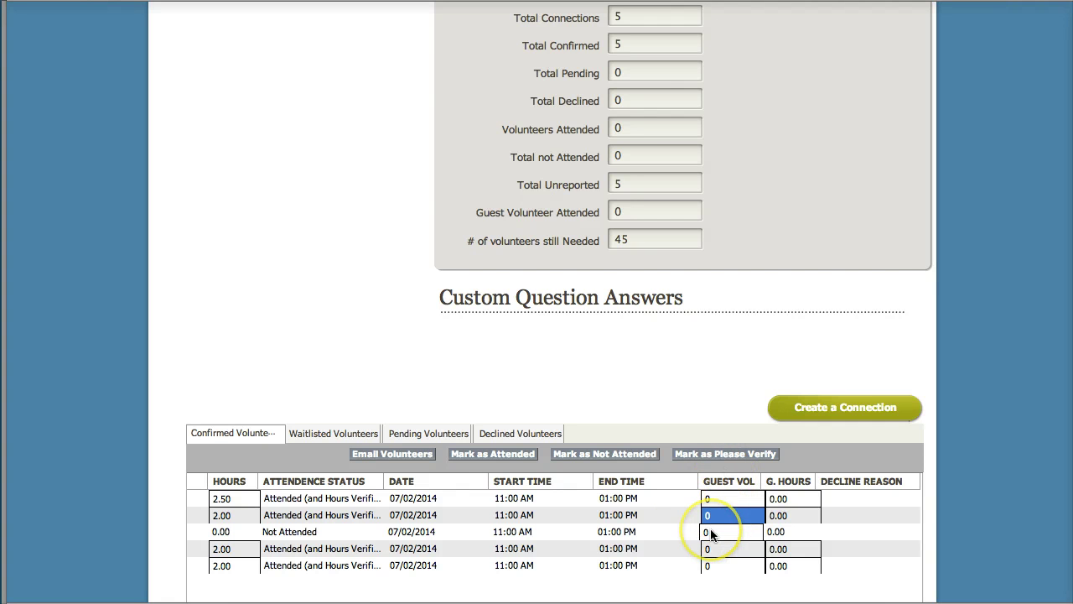
pyautogui.write('1')
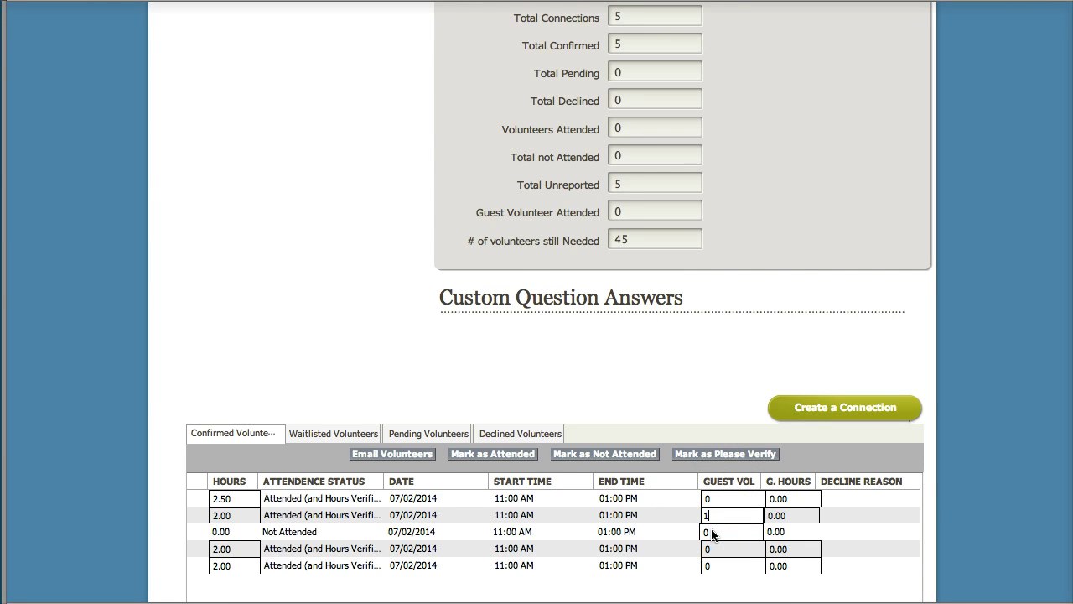
pyautogui.scroll(-3, 712, 534)
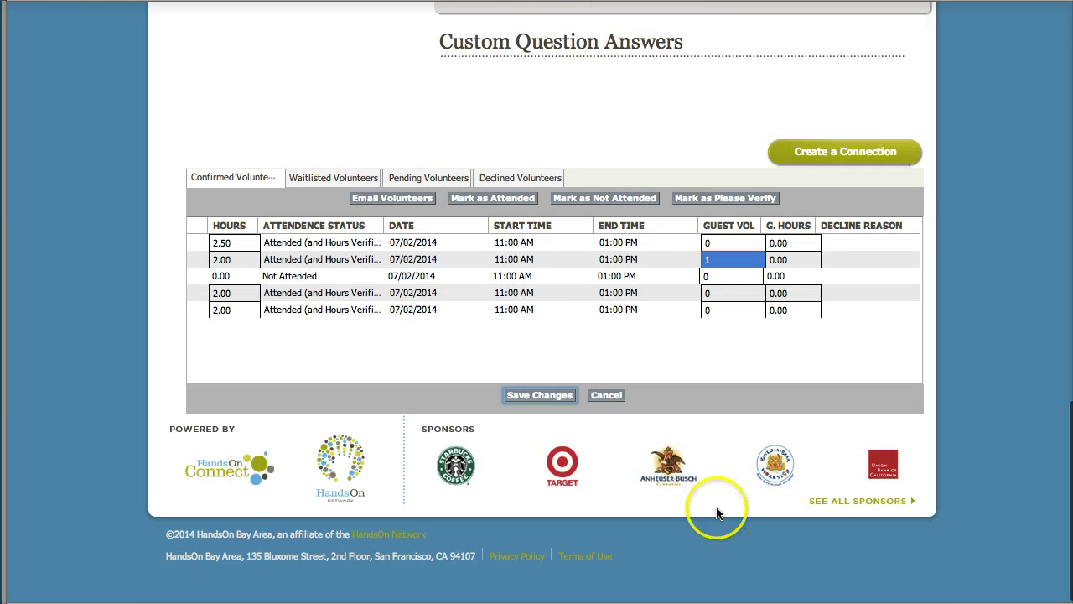
pyautogui.click(539, 397)
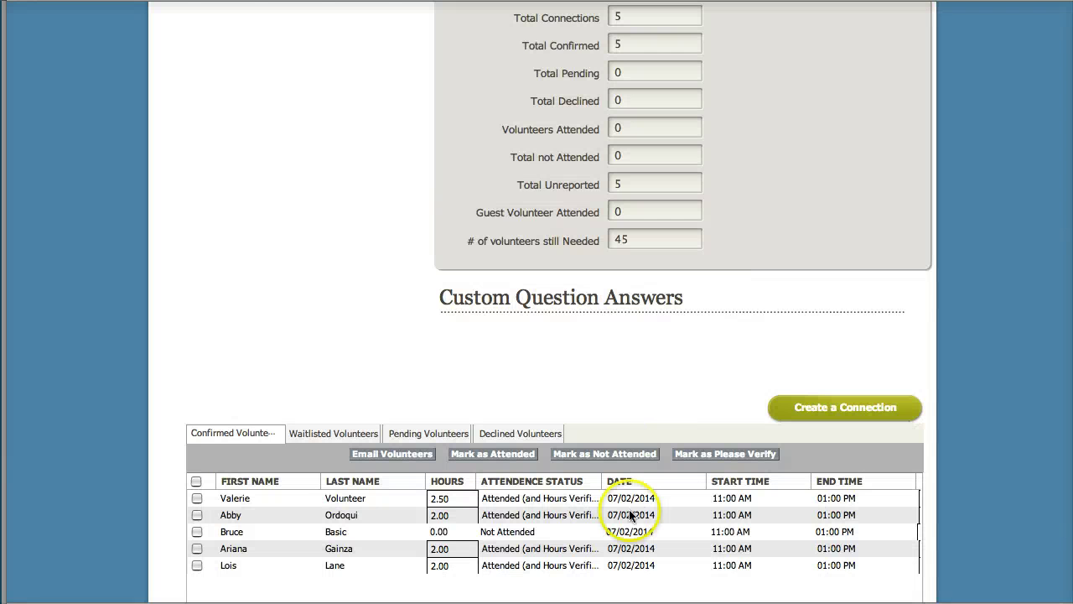
# Step: Check the guest volunteer count and guest hours recorded for the second confirmed volunteer
pyautogui.click(462, 530)
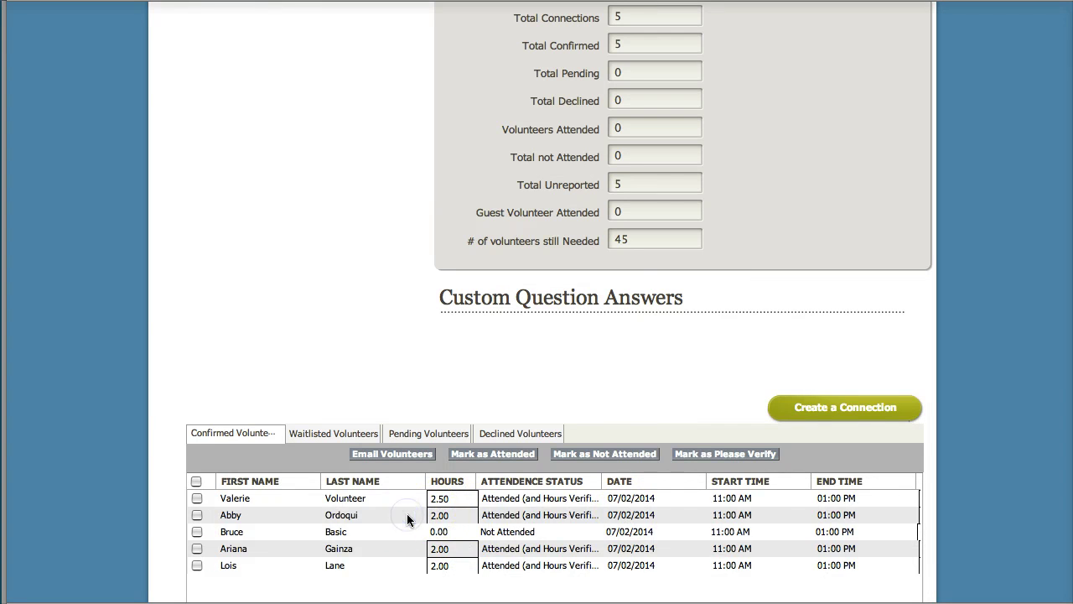
pyautogui.press('Tab')
pyautogui.press('Tab')
pyautogui.press('Tab')
pyautogui.hotkey('shift', 'Tab')
pyautogui.hotkey('shift', 'Tab')
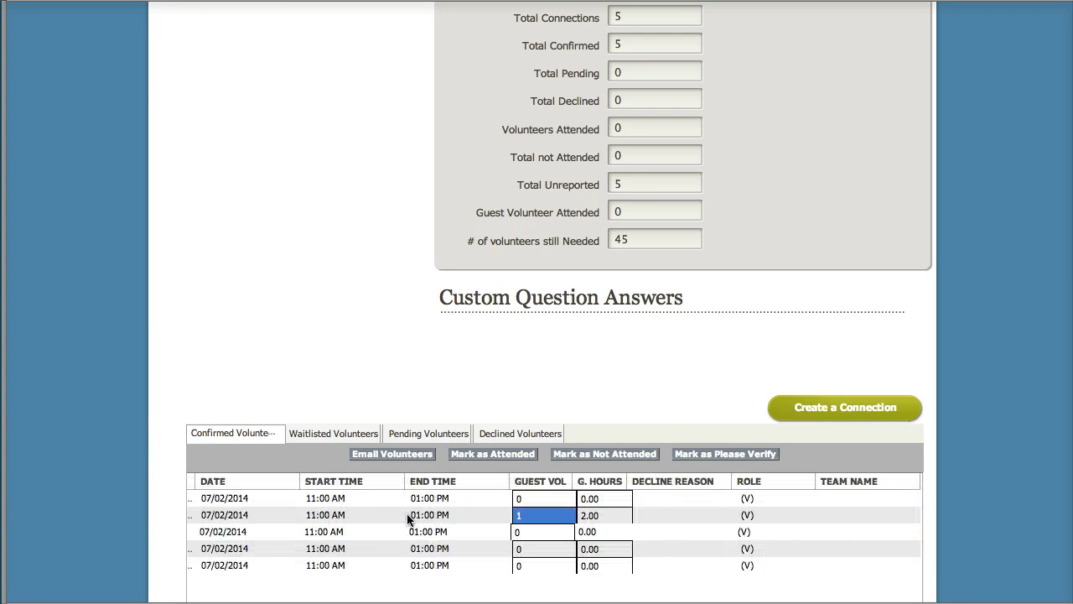
pyautogui.press('Tab')
pyautogui.click(601, 520)
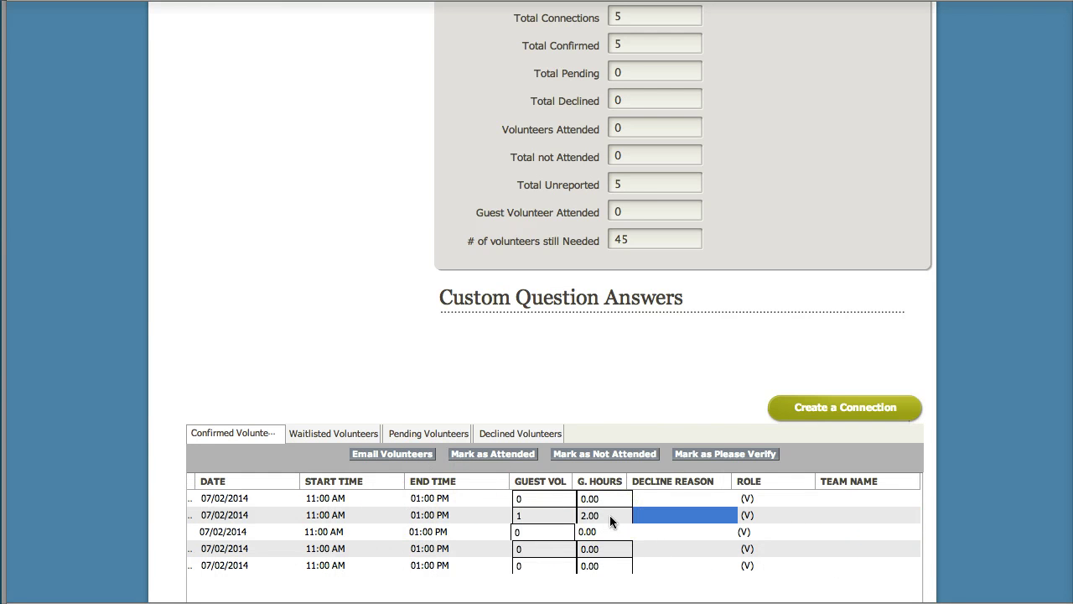
pyautogui.press('Left')
pyautogui.press('Left')
pyautogui.press('Left')
pyautogui.press('Left')
pyautogui.press('Left')
pyautogui.press('Left')
pyautogui.press('Left')
pyautogui.press('Left')
pyautogui.press('Left')
pyautogui.press('Left')
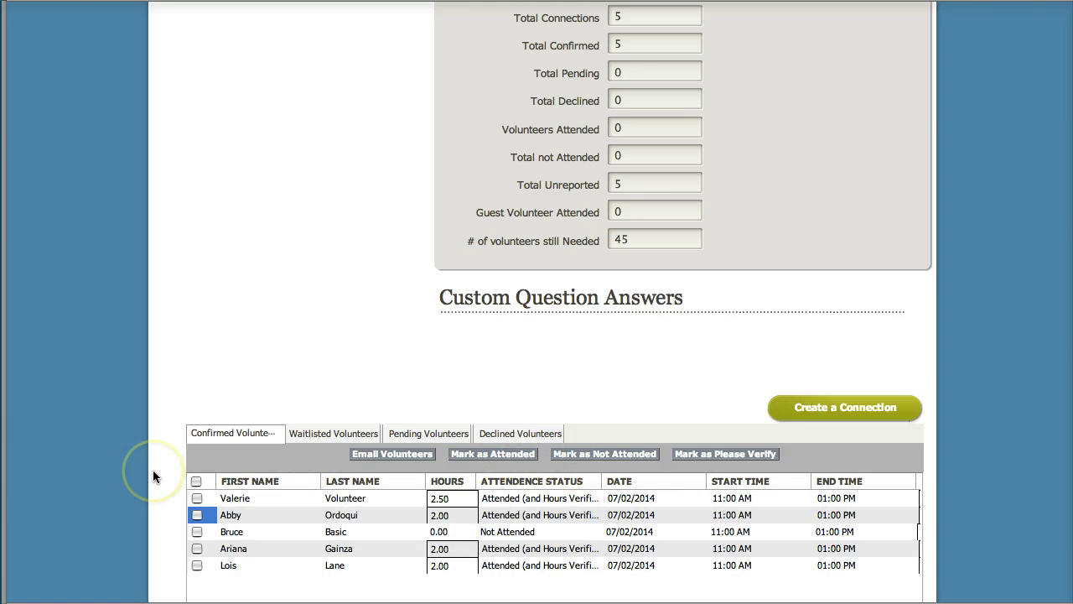
# Step: Open the Verify Hours page for the organization's volunteers
pyautogui.scroll(-3, 152, 474)
pyautogui.scroll(-1, 153, 471)
pyautogui.scroll(1, 152, 471)
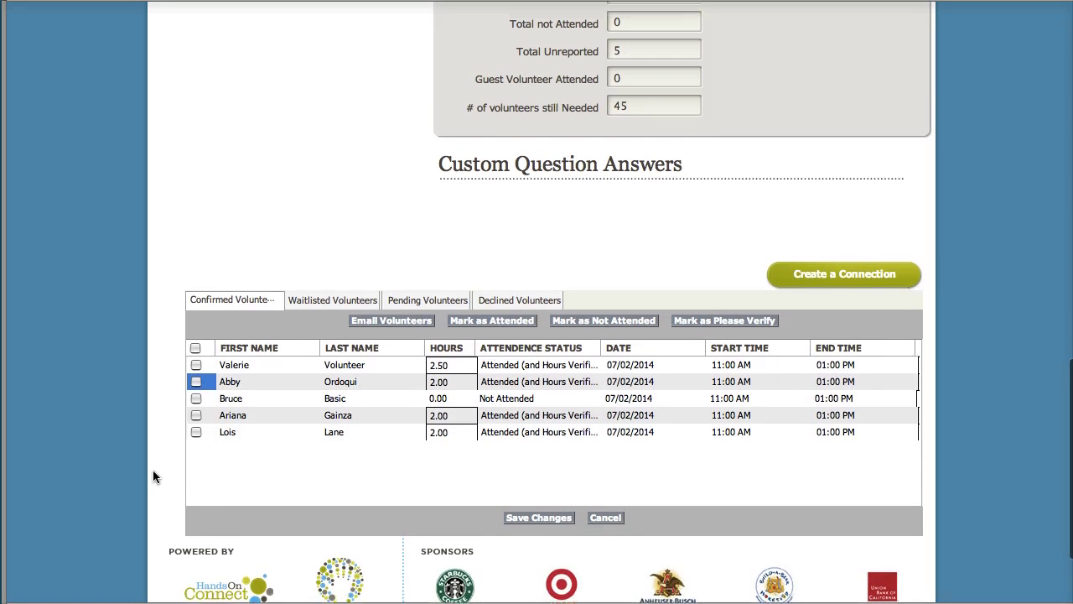
pyautogui.scroll(10, 153, 470)
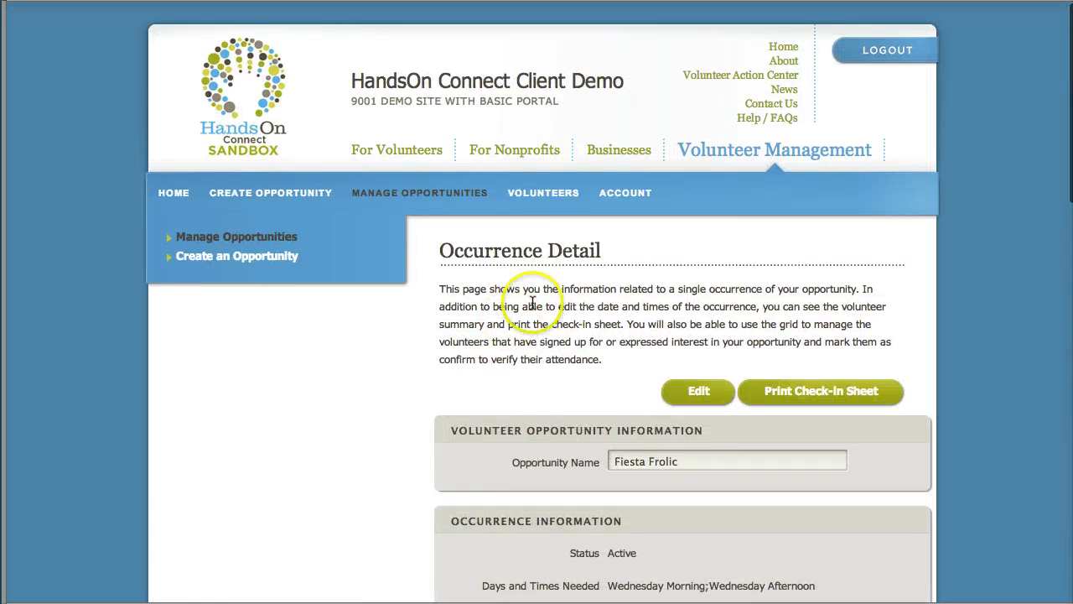
pyautogui.click(560, 199)
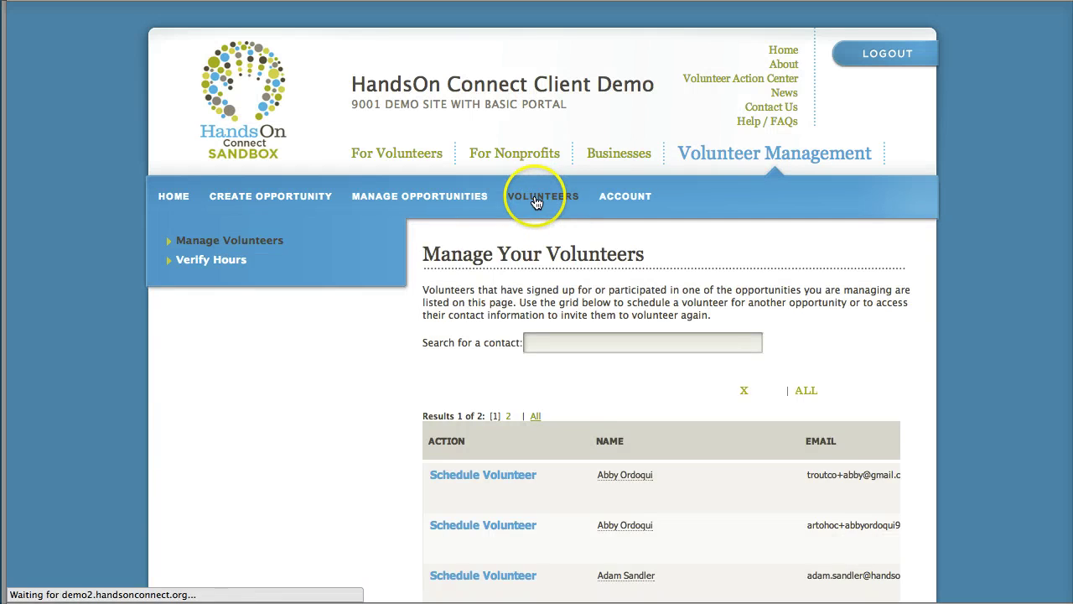
pyautogui.click(207, 263)
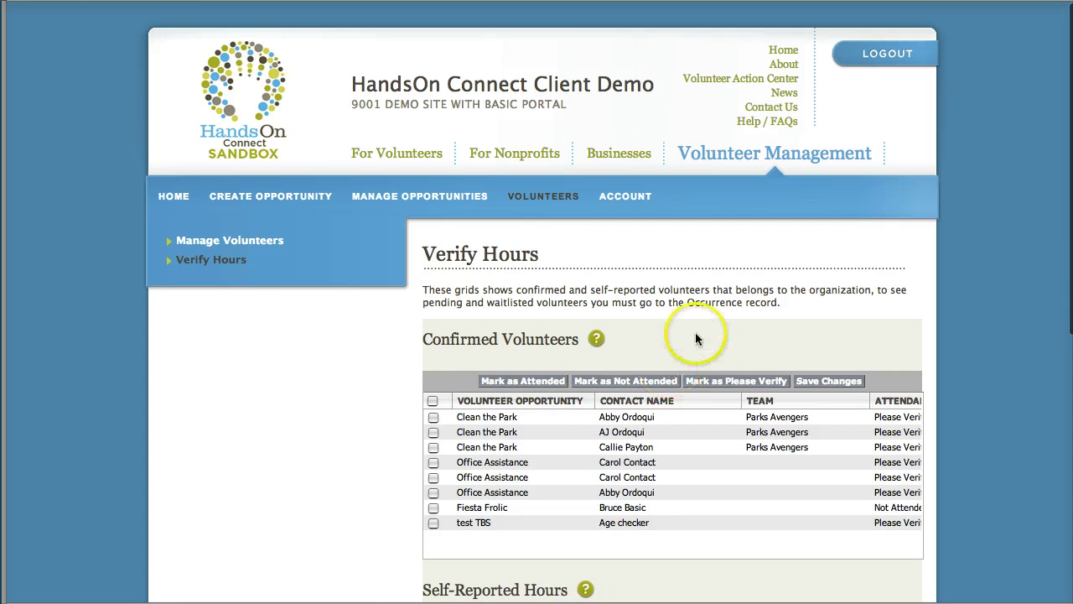
# Step: Mark the first two Clean the Park entries under Confirmed Volunteers as attended
pyautogui.scroll(-1, 681, 356)
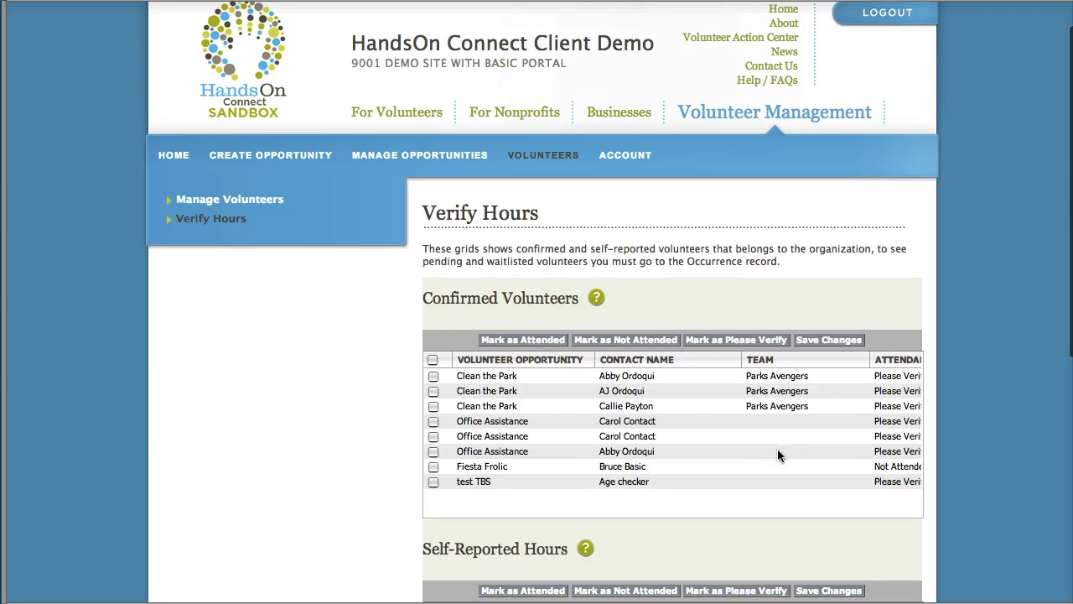
pyautogui.click(432, 377)
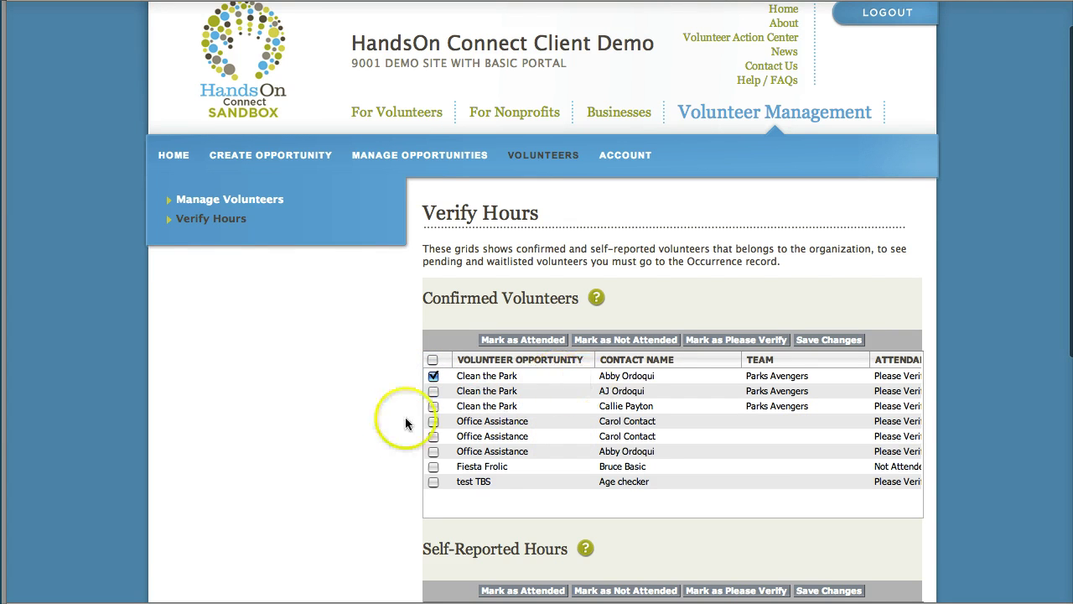
pyautogui.click(432, 392)
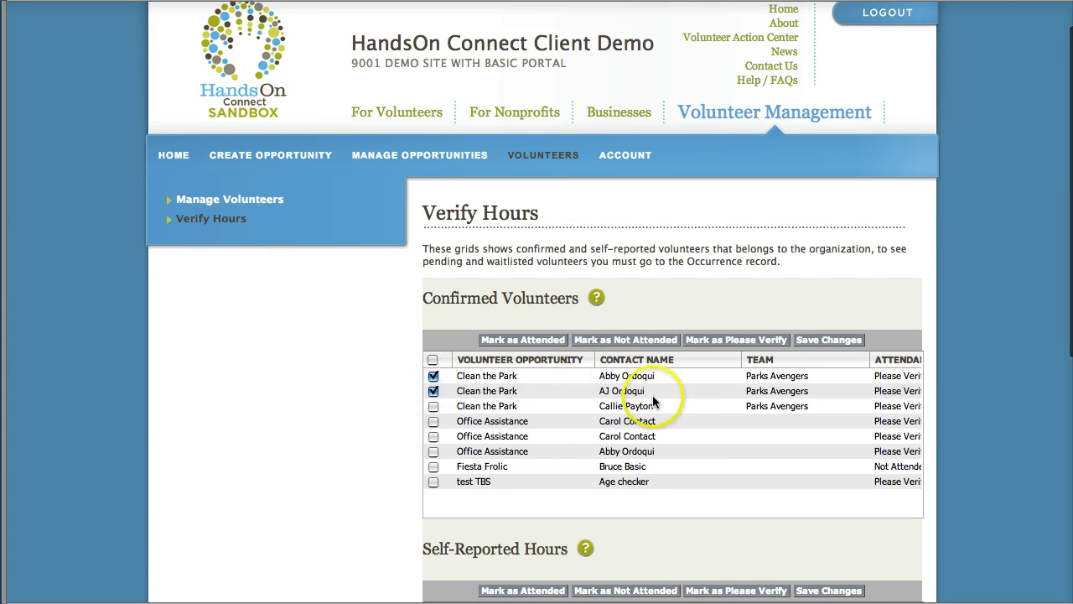
pyautogui.click(539, 340)
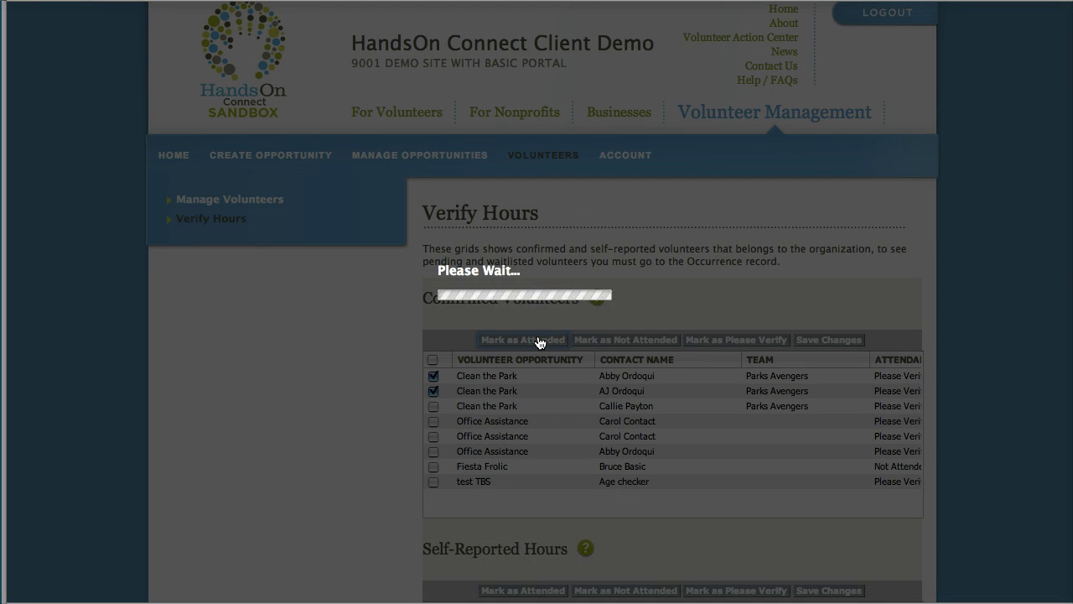
pyautogui.click(326, 377)
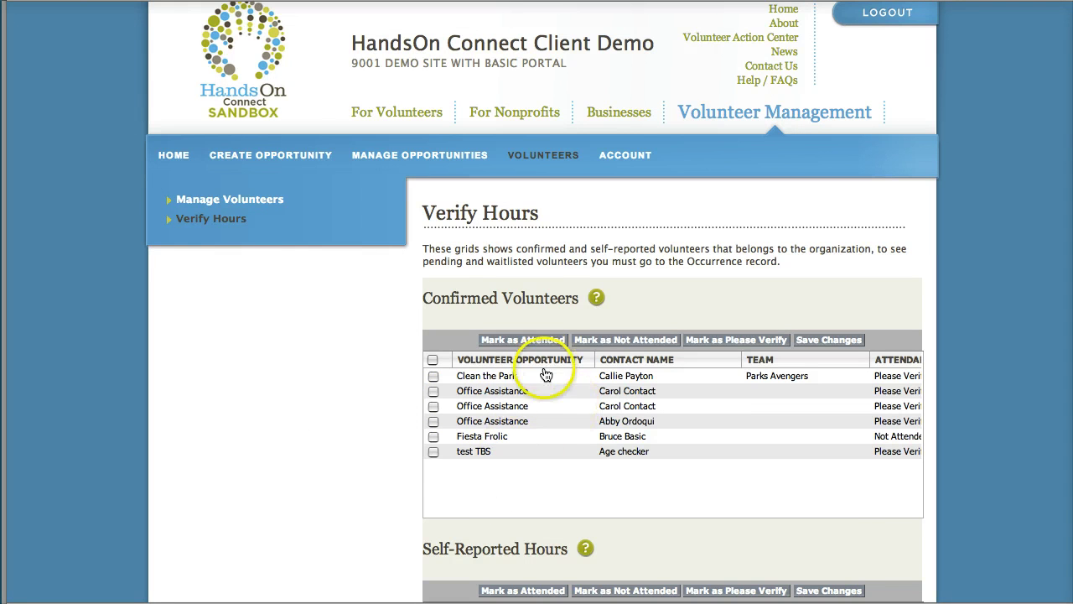
# Step: Select the last Office Assistance entry and the Fiesta Frolic entry under Confirmed Volunteers
pyautogui.click(433, 437)
pyautogui.click(434, 422)
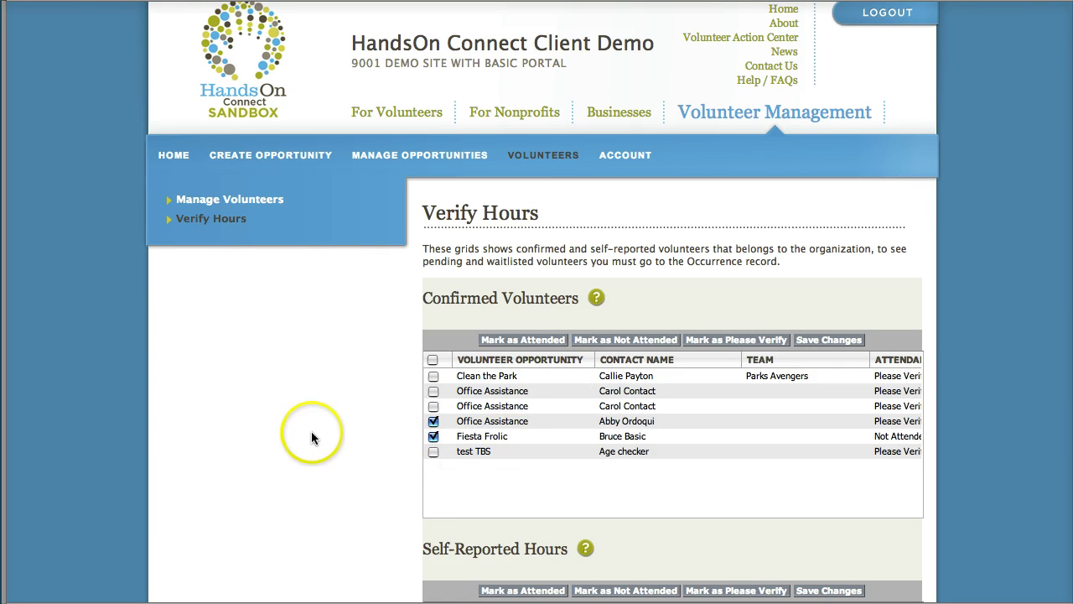
pyautogui.scroll(-3, 311, 437)
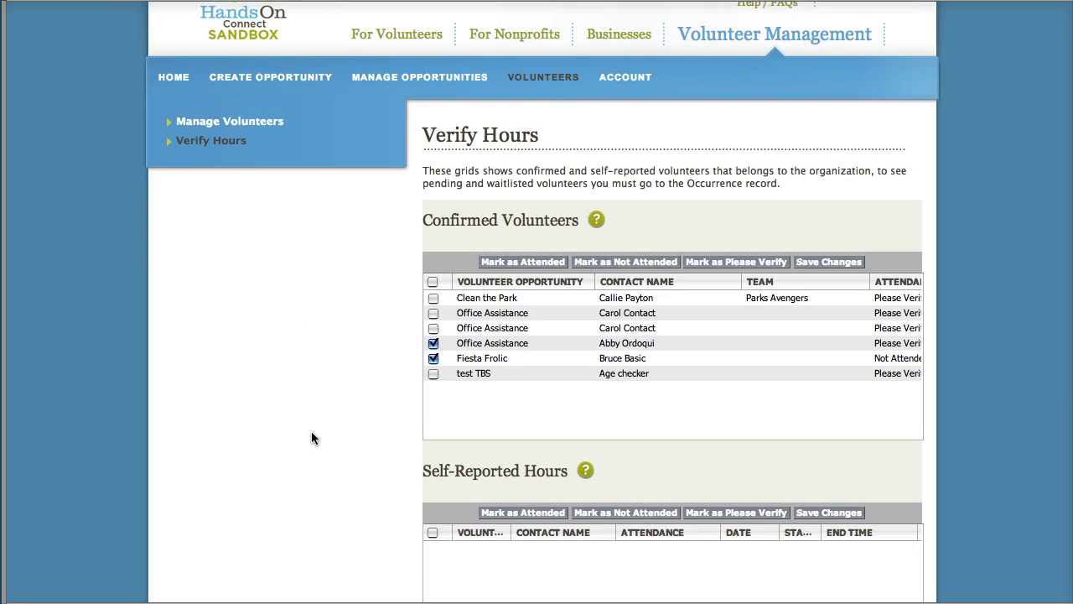